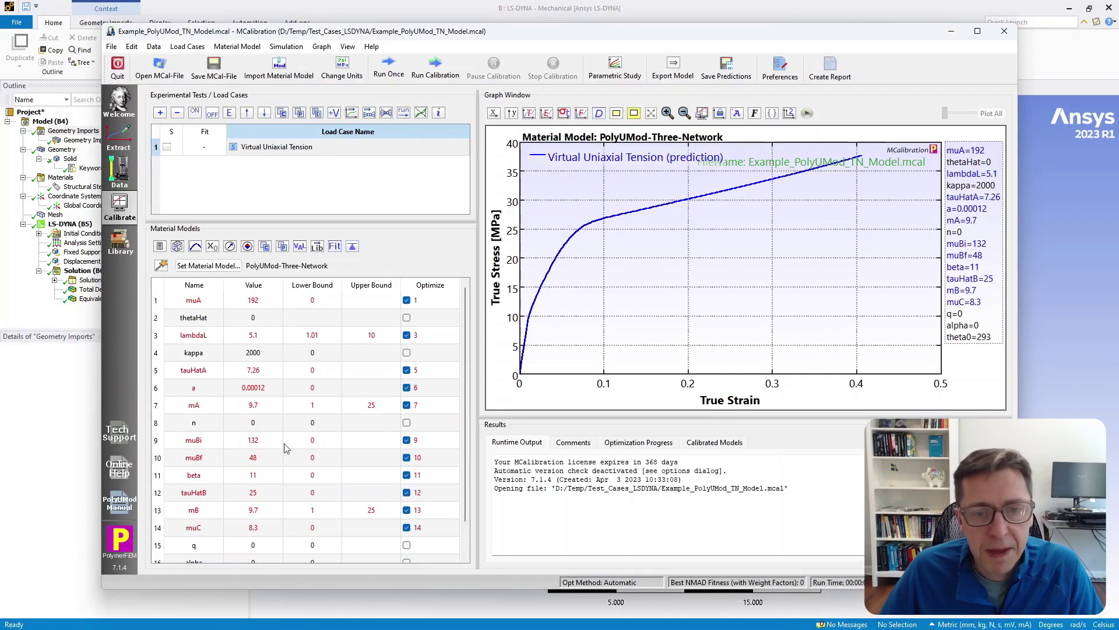
Run the PolyUMod Three-Network model once (final true stress 37.6001 MPa) and bring up material export.
{"action": "left_click", "coordinate": [353, 192]}
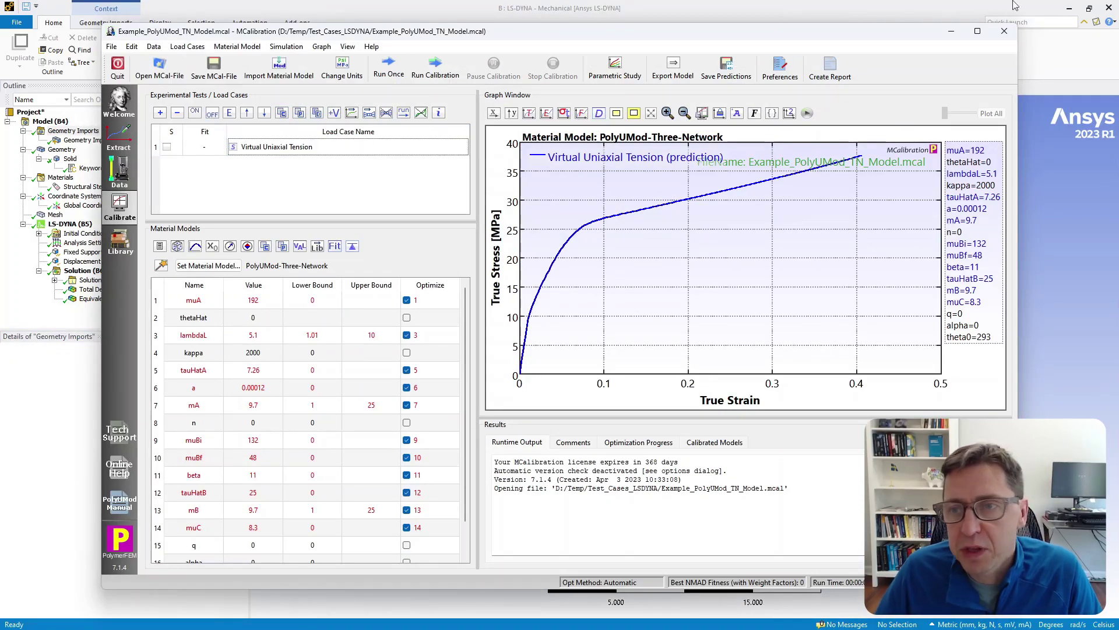
{"action": "left_click", "coordinate": [976, 32]}
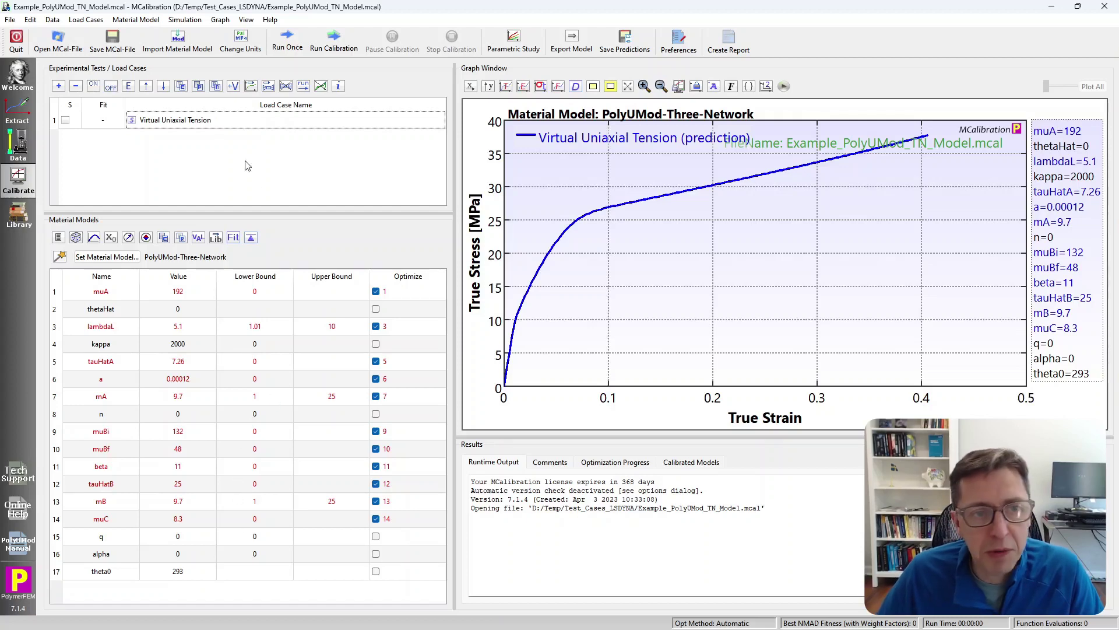
{"action": "left_click", "coordinate": [287, 41]}
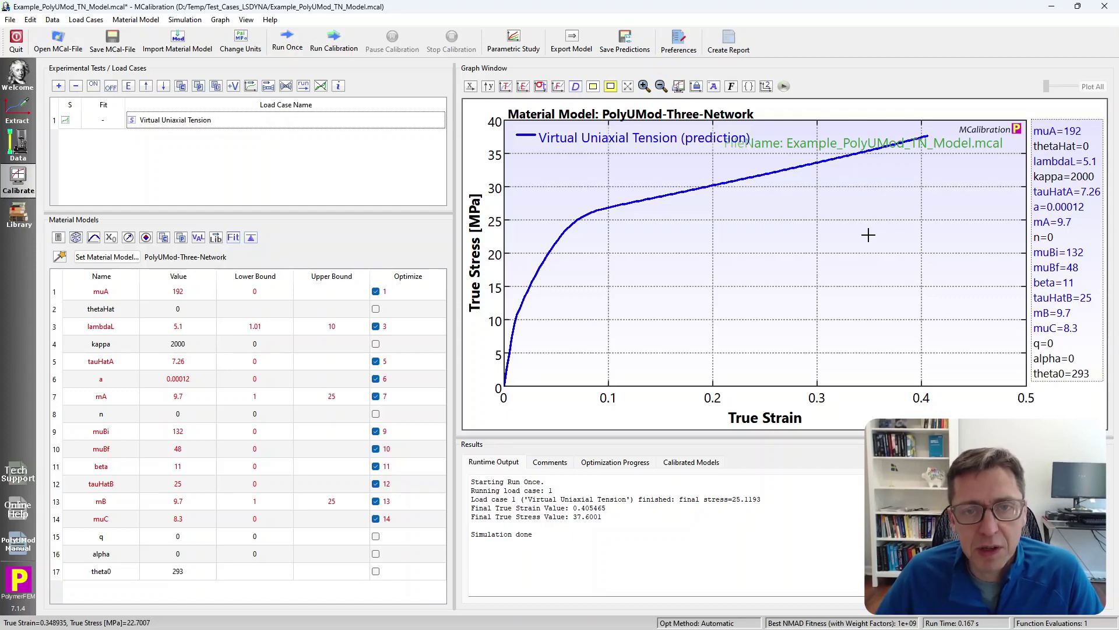
{"action": "left_click", "coordinate": [565, 41]}
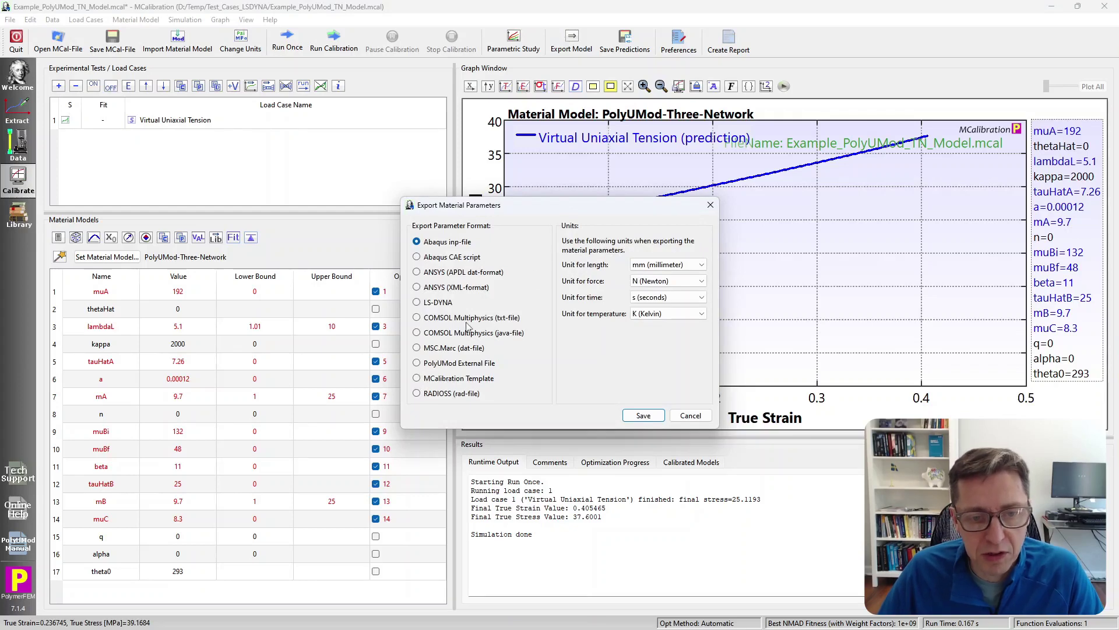
Save the parameters in LS-DYNA format as Example_PolyUMod_TN_Model_LSDYNA_material.k, replacing the existing file.
{"action": "left_click", "coordinate": [436, 303]}
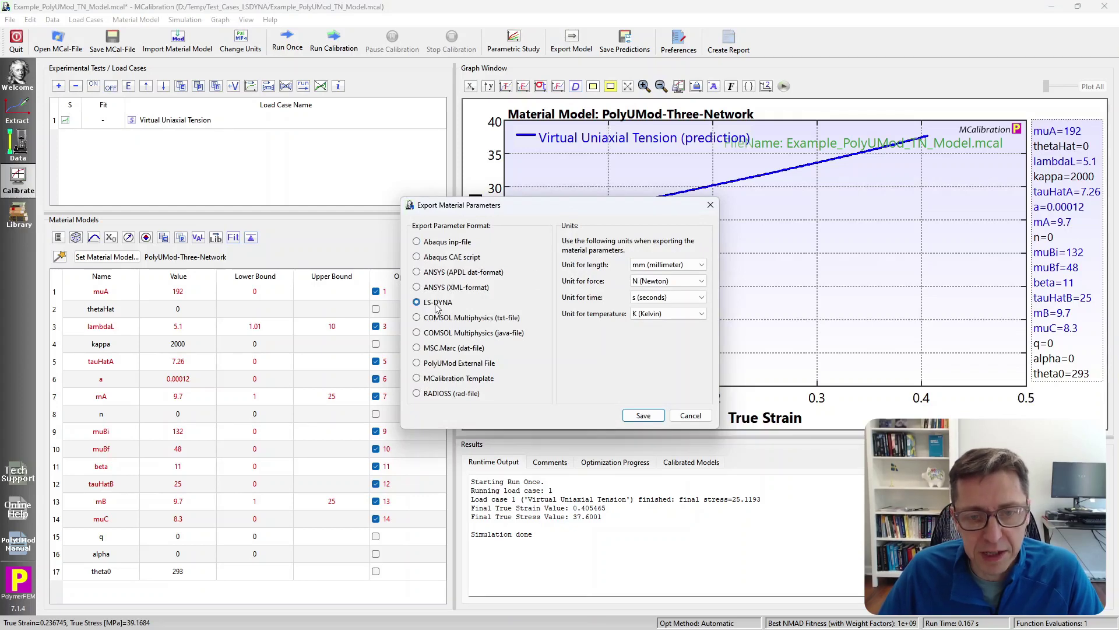
{"action": "left_click", "coordinate": [643, 415]}
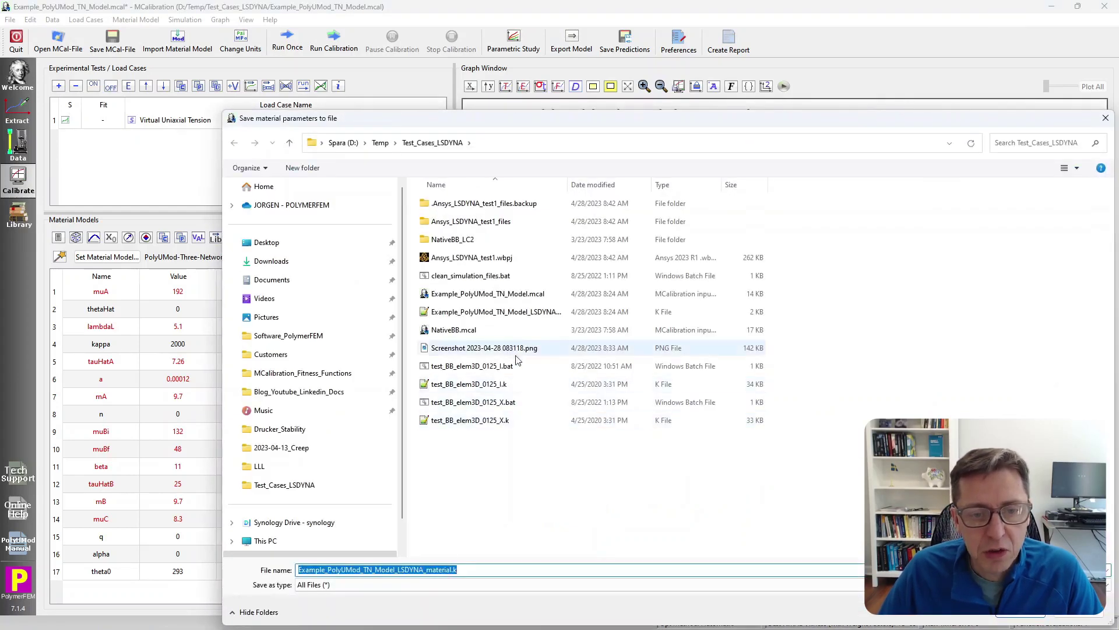
{"action": "left_click_drag", "start_coordinate": [567, 184], "coordinate": [703, 184]}
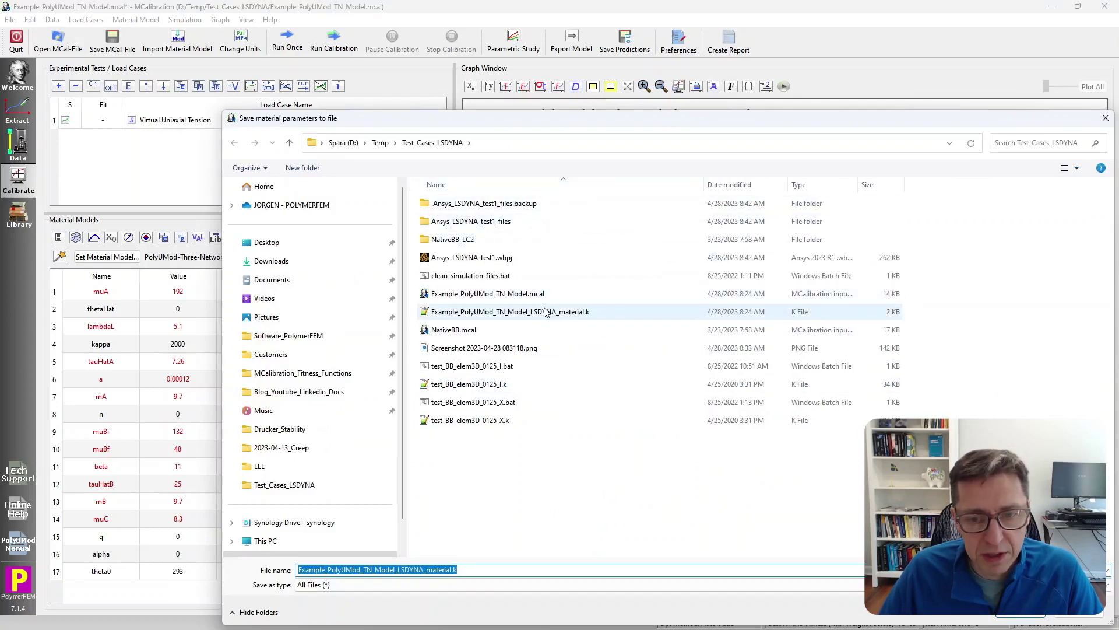
{"action": "left_click", "coordinate": [1034, 619]}
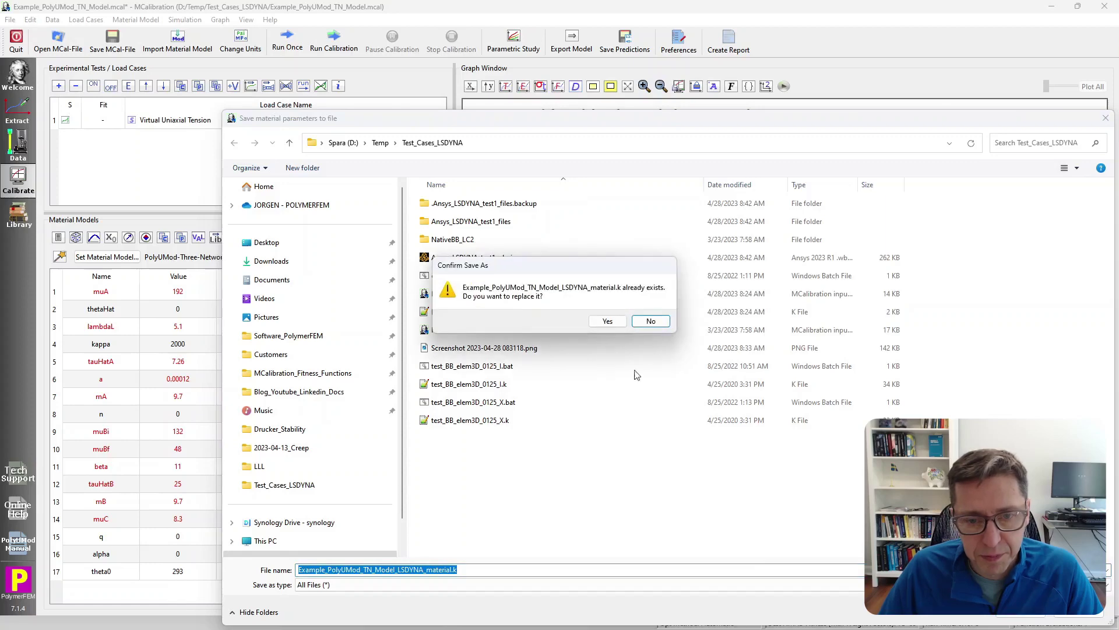
{"action": "left_click", "coordinate": [608, 321]}
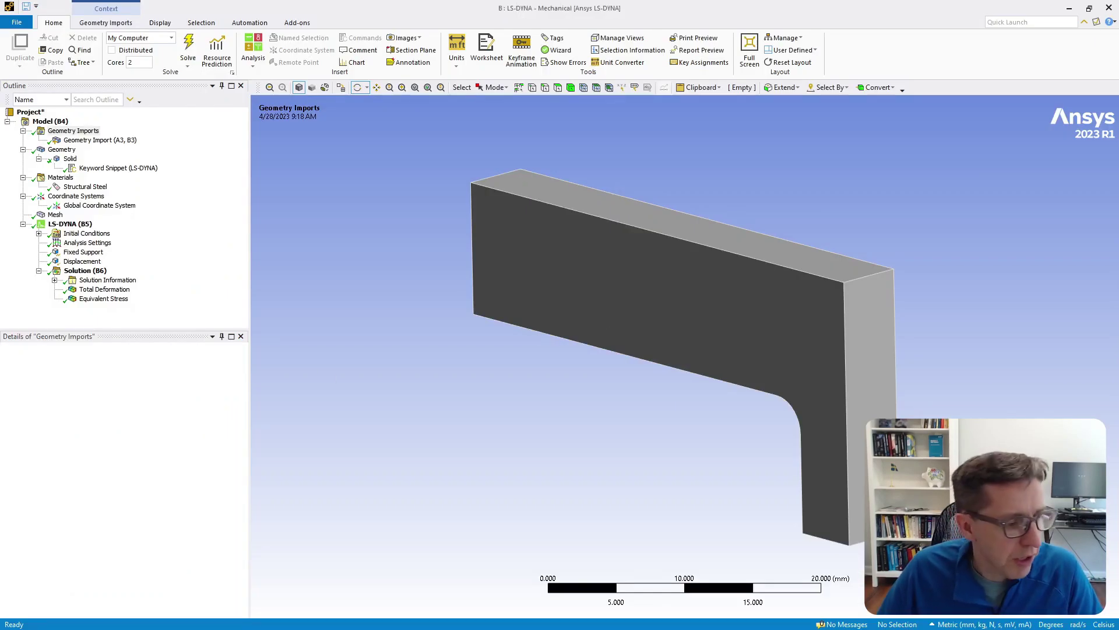
Open the exported material .k file in Notepad++, select all its keyword text, and return to Workbench.
{"action": "key", "text": "alt+Tab"}
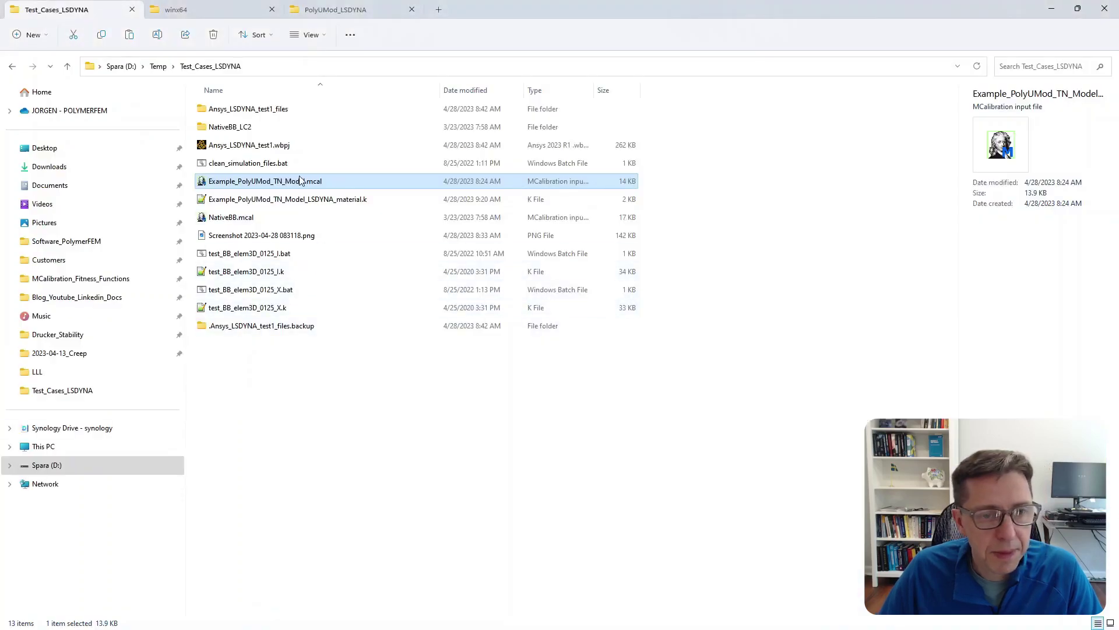
{"action": "double_click", "coordinate": [306, 200]}
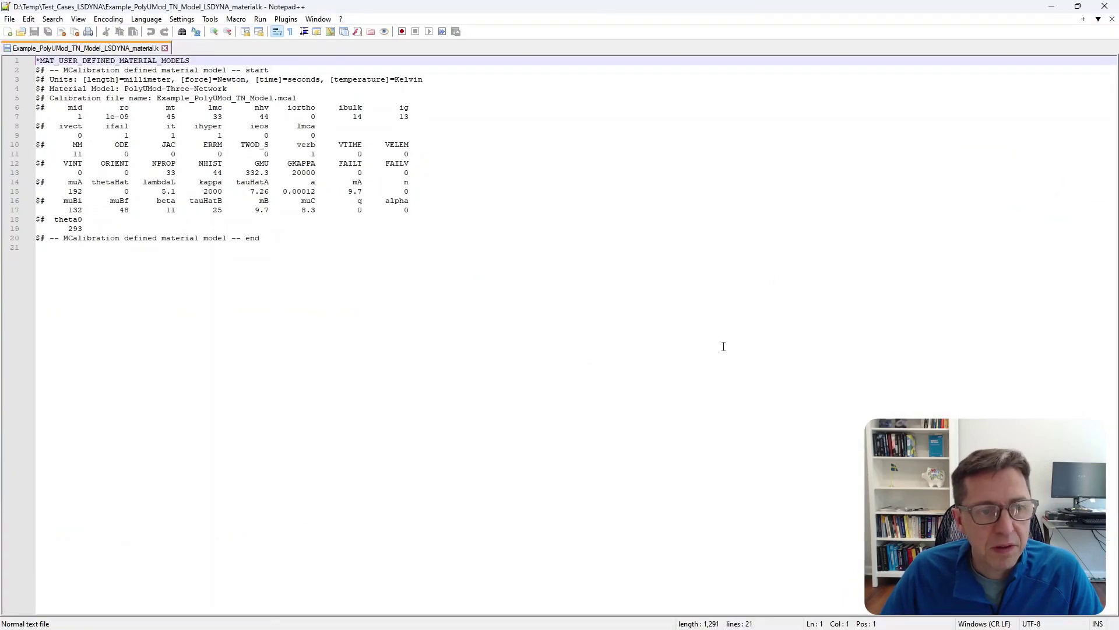
{"action": "scroll", "coordinate": [672, 340], "scroll_direction": "up", "scroll_amount": 3, "text": "ctrl"}
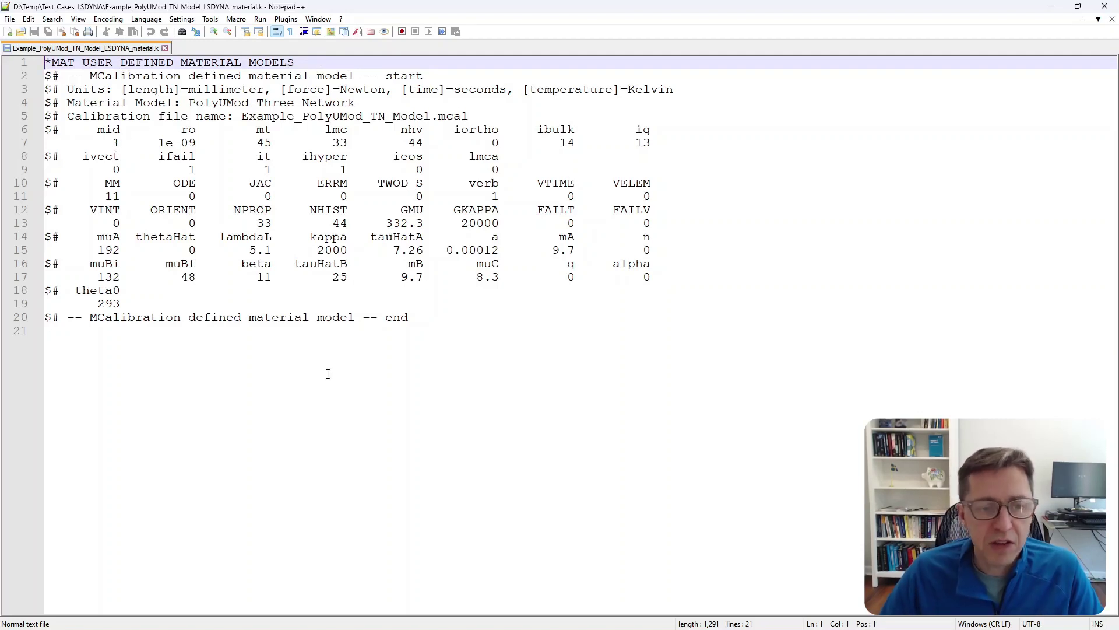
{"action": "key", "text": "ctrl+End"}
{"action": "key", "text": "ctrl+shift+Home"}
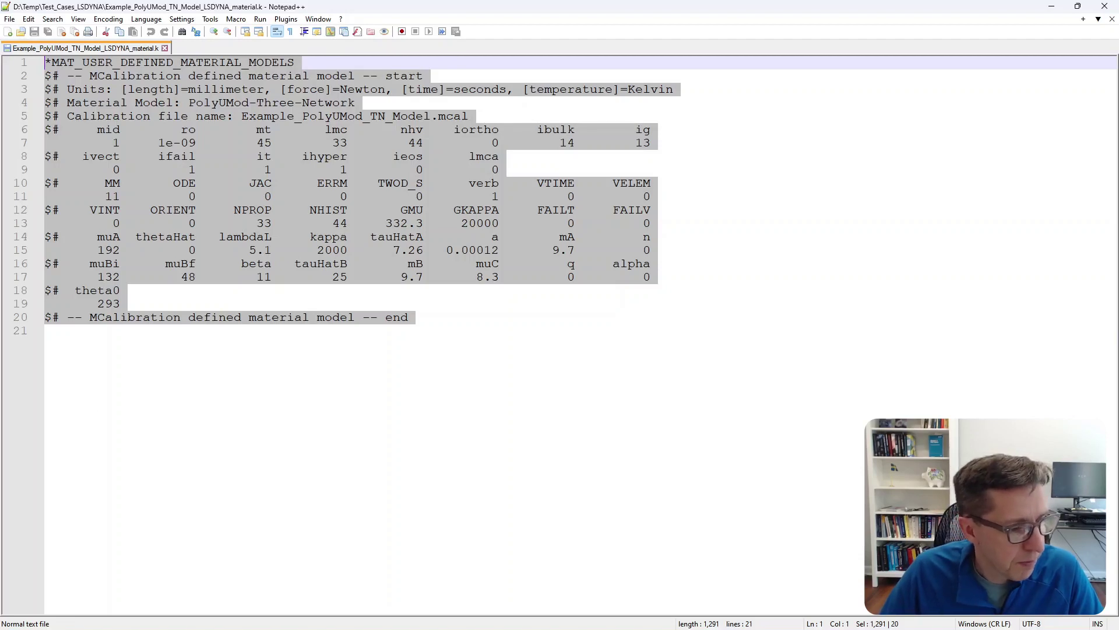
{"action": "key", "text": "alt+Tab"}
{"action": "left_click", "coordinate": [487, 415]}
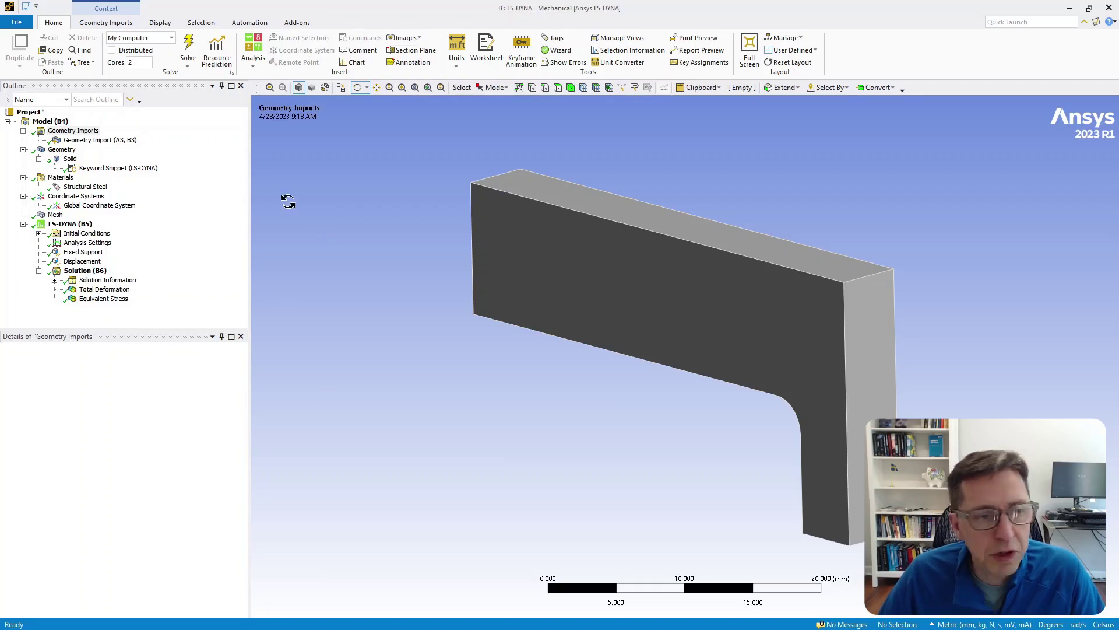
Confirm the Solid body uses Structural Steel and display the Keyword Snippet (LS-DYNA) command text.
{"action": "left_click", "coordinate": [59, 135]}
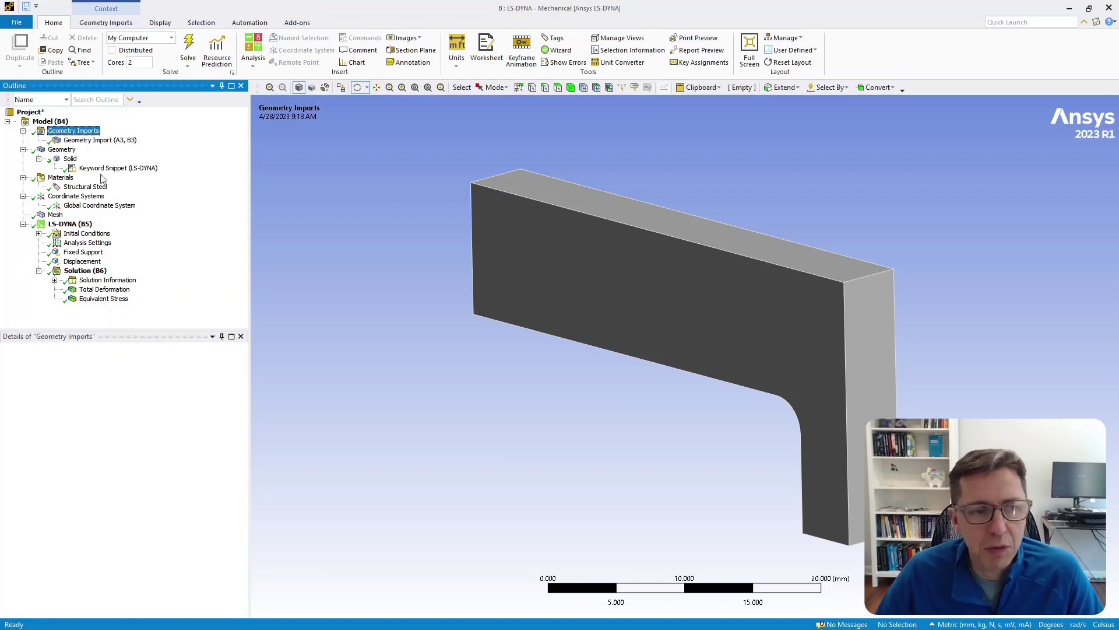
{"action": "left_click", "coordinate": [72, 162]}
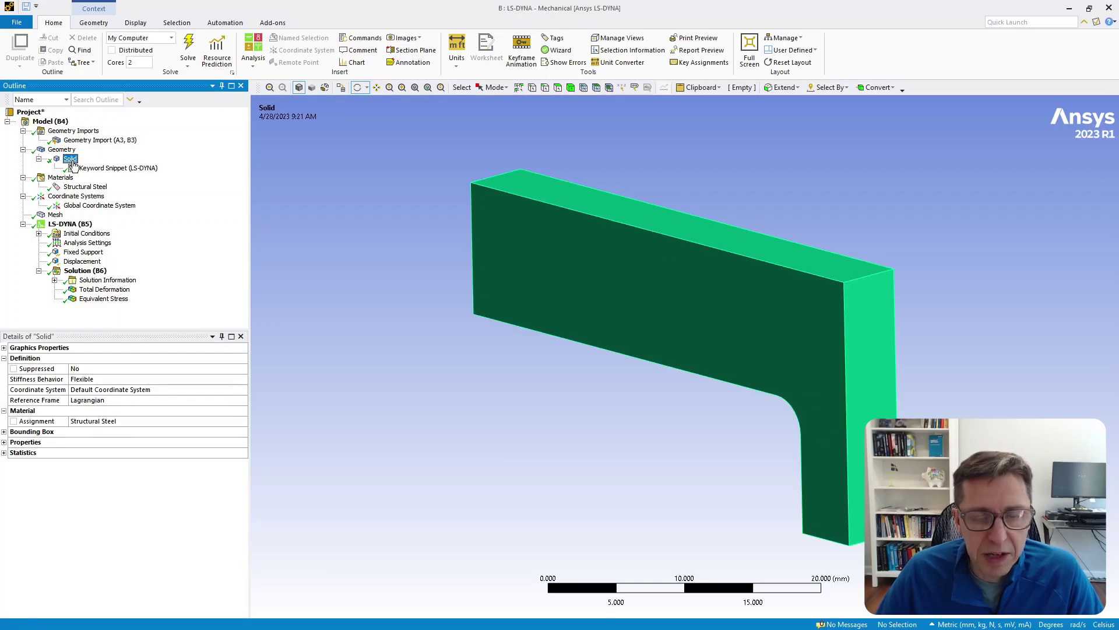
{"action": "right_click", "coordinate": [77, 163]}
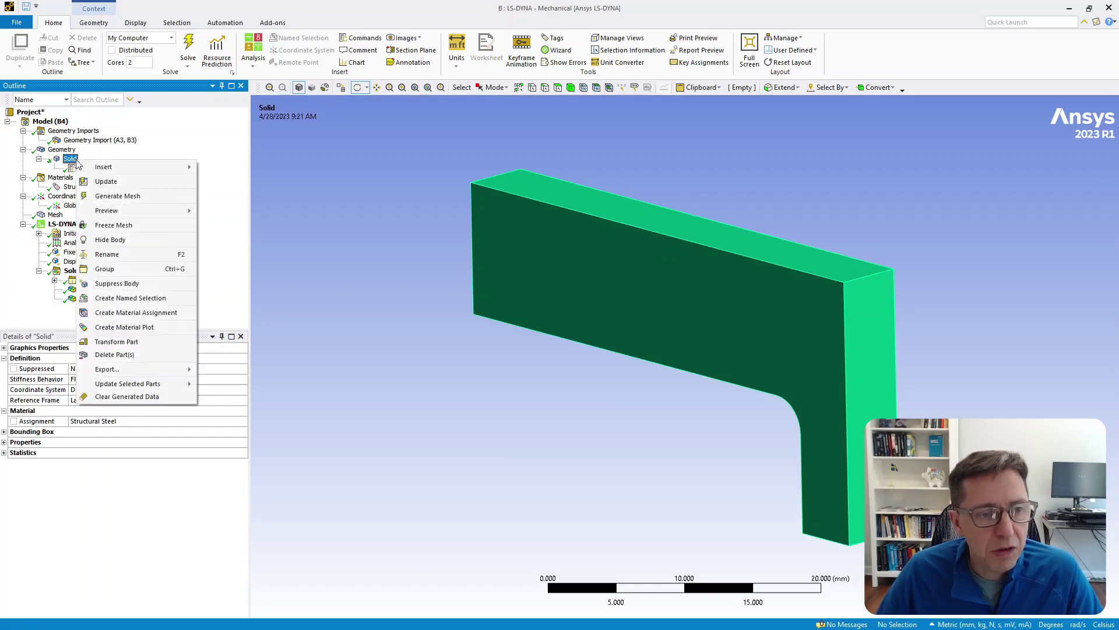
{"action": "mouse_move", "coordinate": [181, 169]}
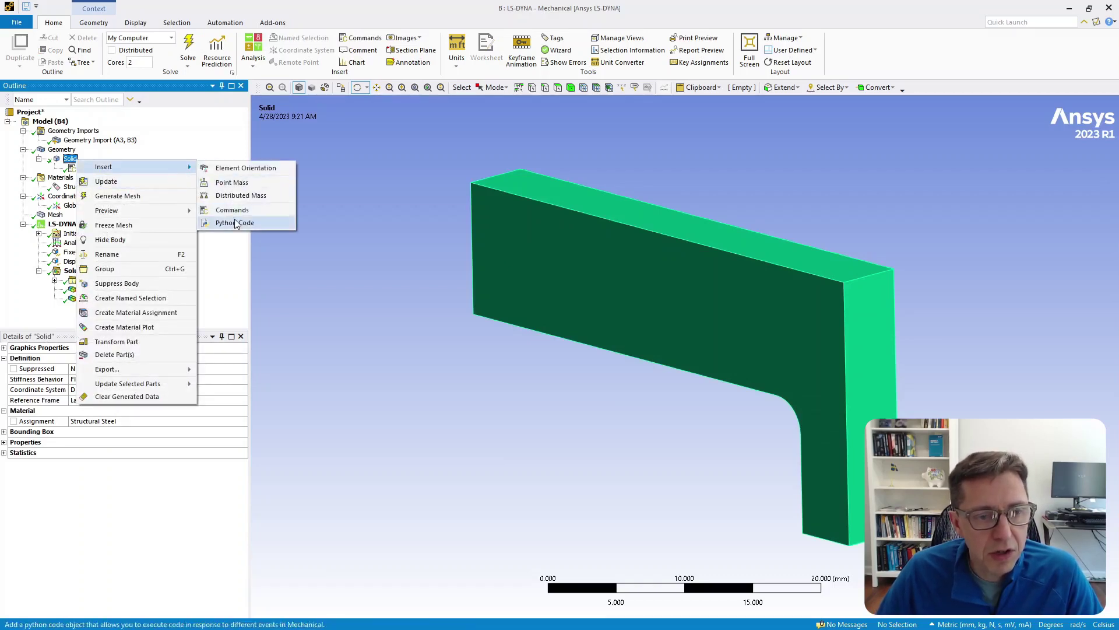
{"action": "left_click", "coordinate": [369, 214]}
{"action": "left_click", "coordinate": [88, 168]}
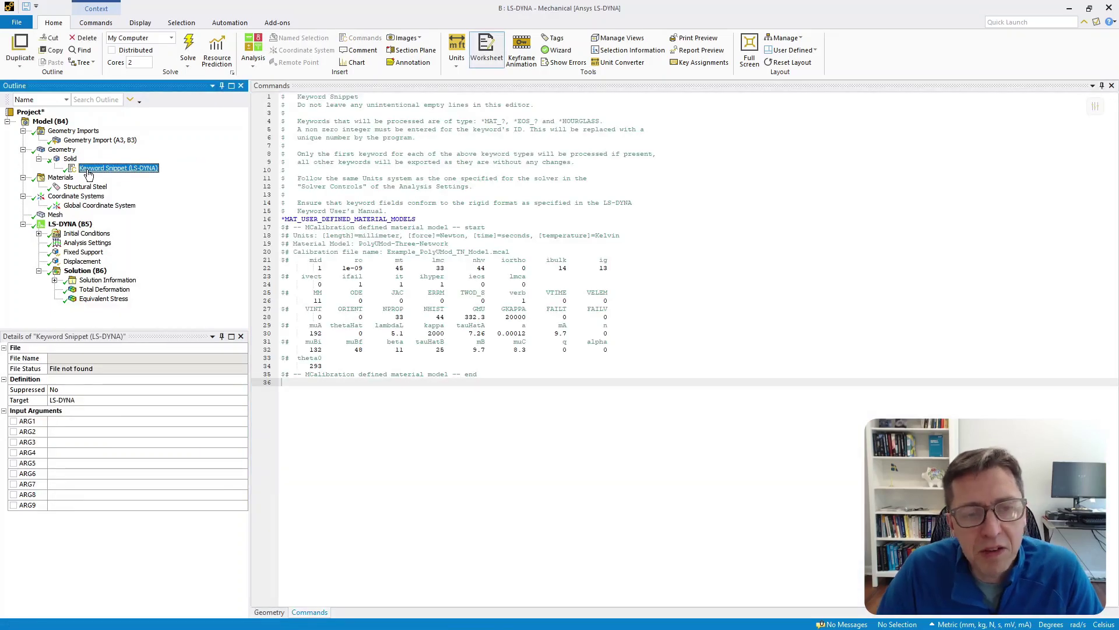
Review the MAT_USER_DEFINED_MATERIAL_MODELS block, then show the LS-DYNA (B5) Analysis Settings.
{"action": "left_click_drag", "start_coordinate": [485, 400], "coordinate": [257, 224]}
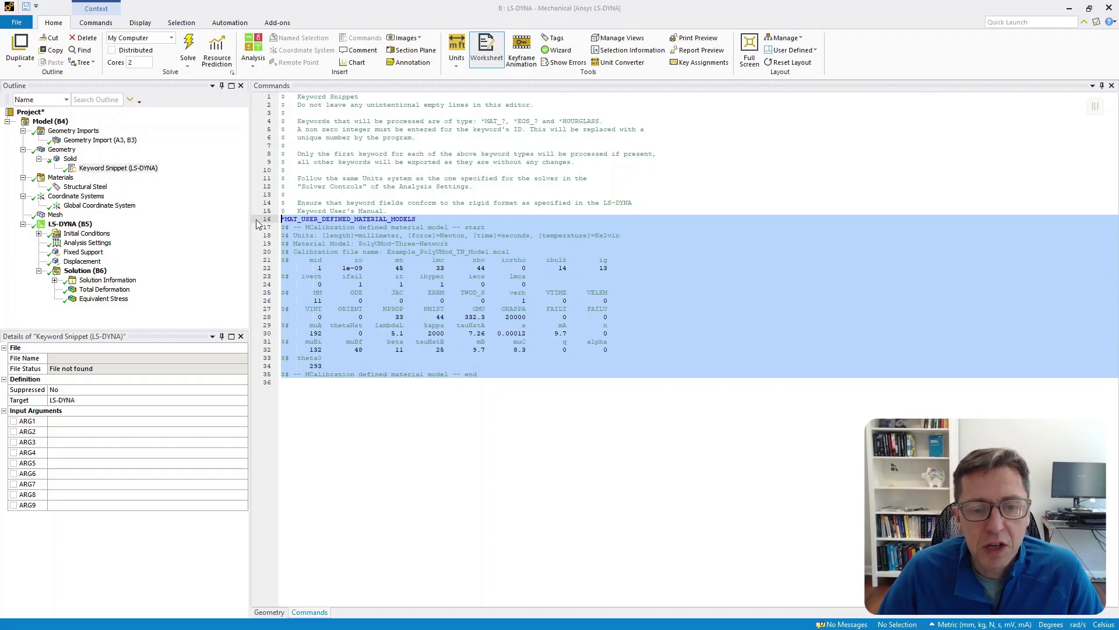
{"action": "left_click", "coordinate": [447, 452]}
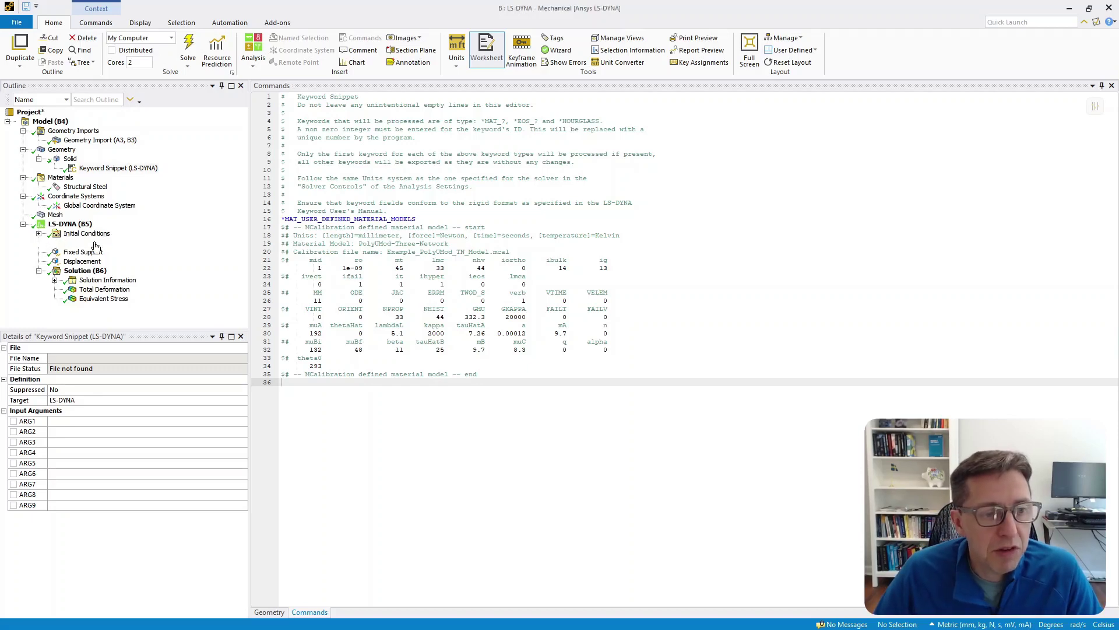
{"action": "left_click", "coordinate": [96, 244]}
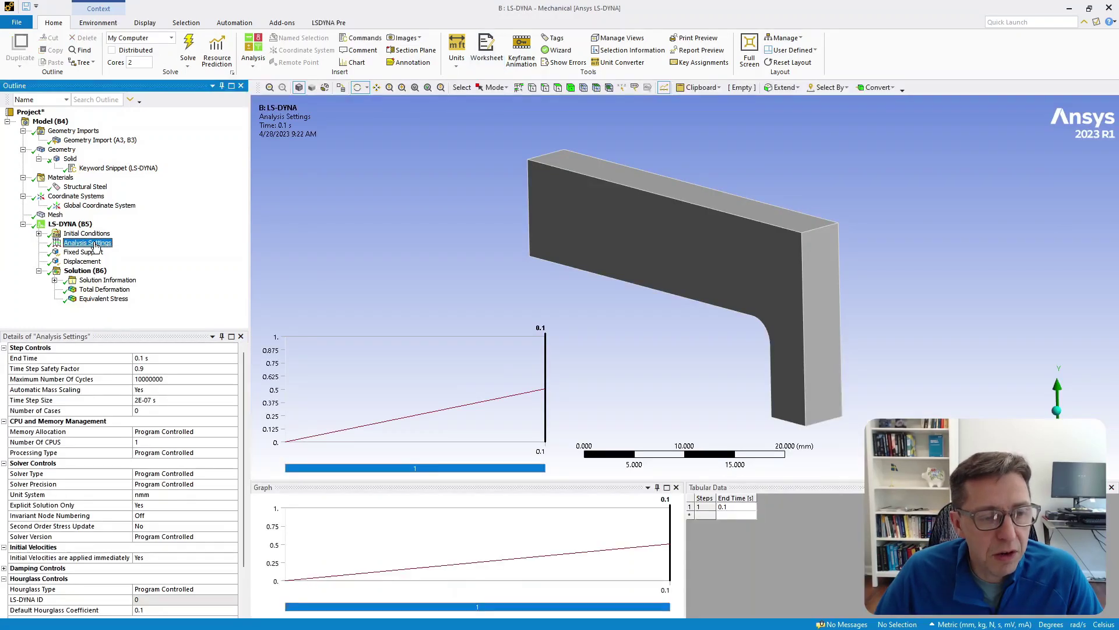
Check the 0.1 s End Time in Analysis Settings details, then switch to the Test_Cases_LSDYNA folder.
{"action": "left_click", "coordinate": [172, 360]}
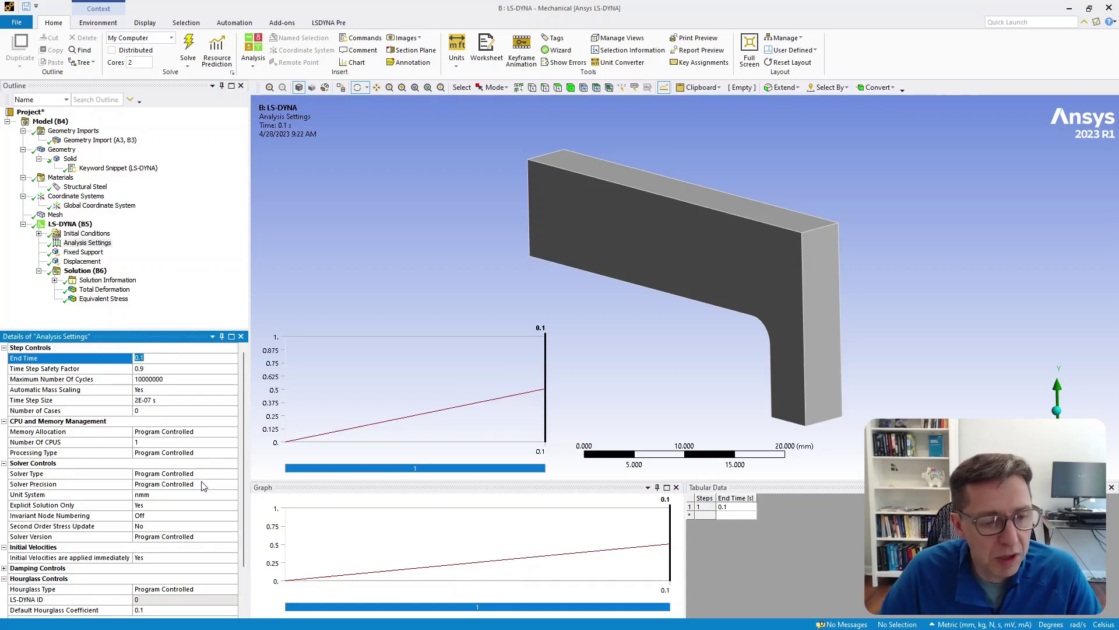
{"action": "scroll", "coordinate": [203, 485], "scroll_direction": "down", "scroll_amount": 2}
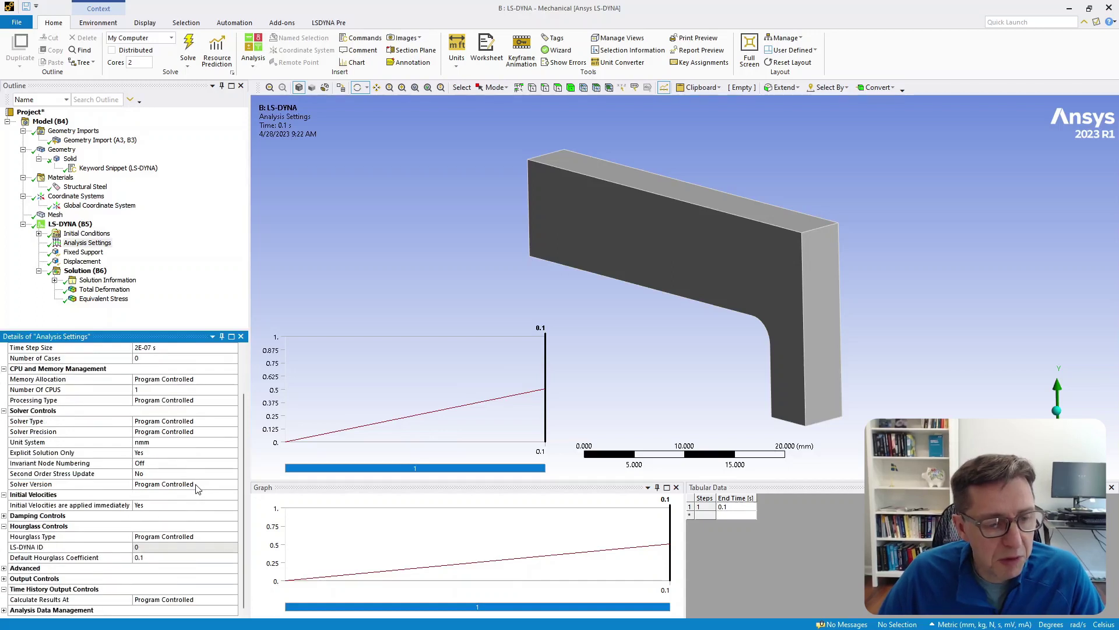
{"action": "scroll", "coordinate": [196, 488], "scroll_direction": "up", "scroll_amount": 2}
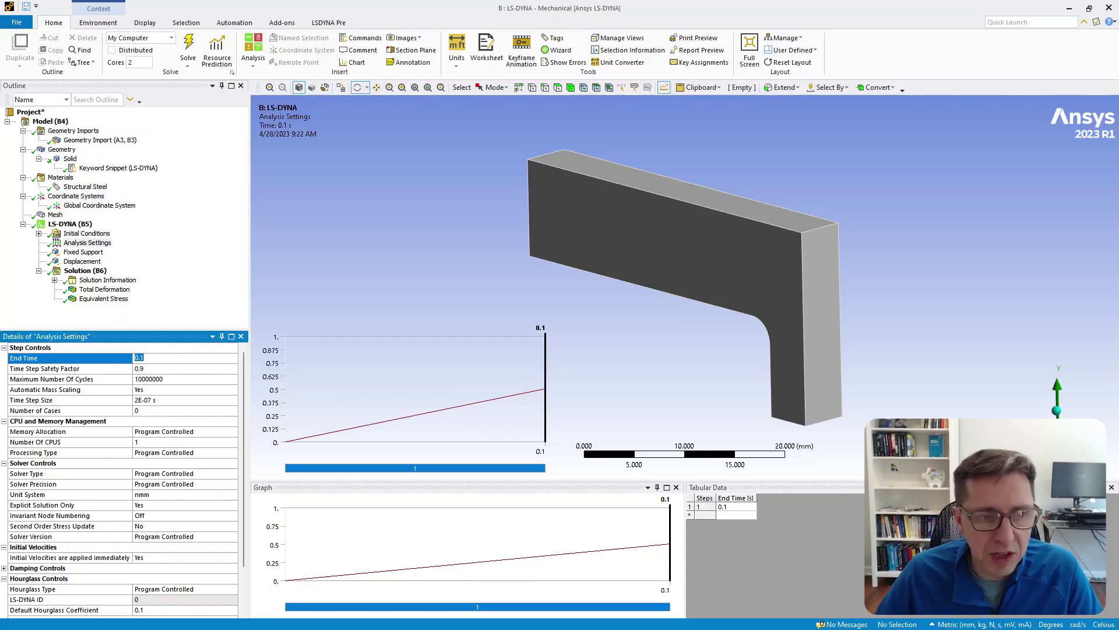
{"action": "key", "text": "alt+Tab"}
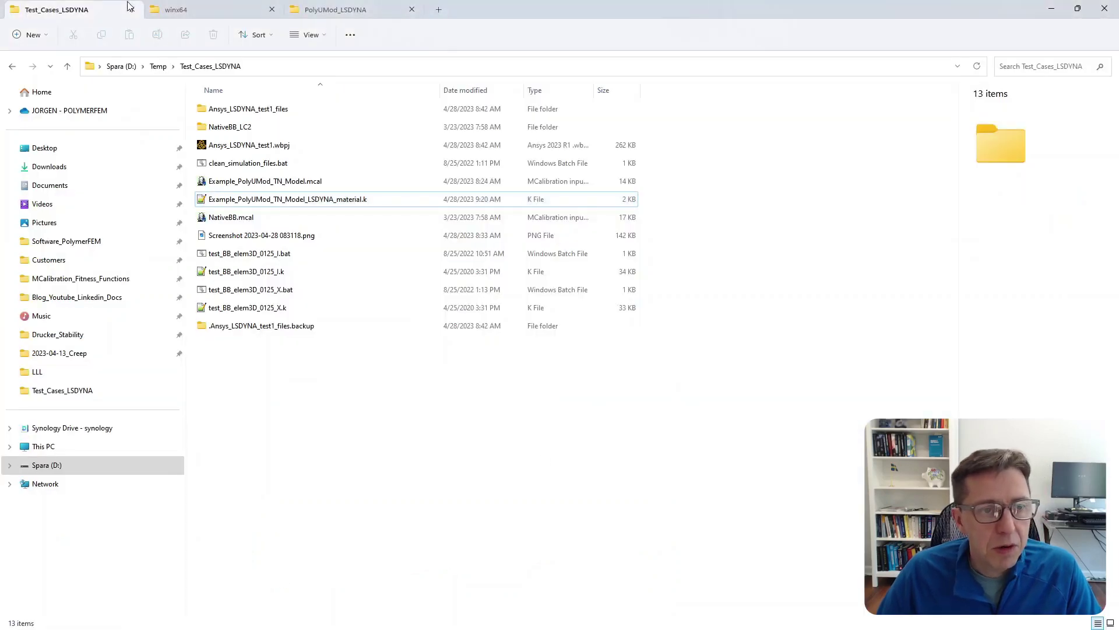
Inspect lsdyna_dp.exe and lsdyna_sp.exe in the Ansys winx64 folder, then view the PolyUMod_LSDYNA folder.
{"action": "left_click", "coordinate": [178, 10]}
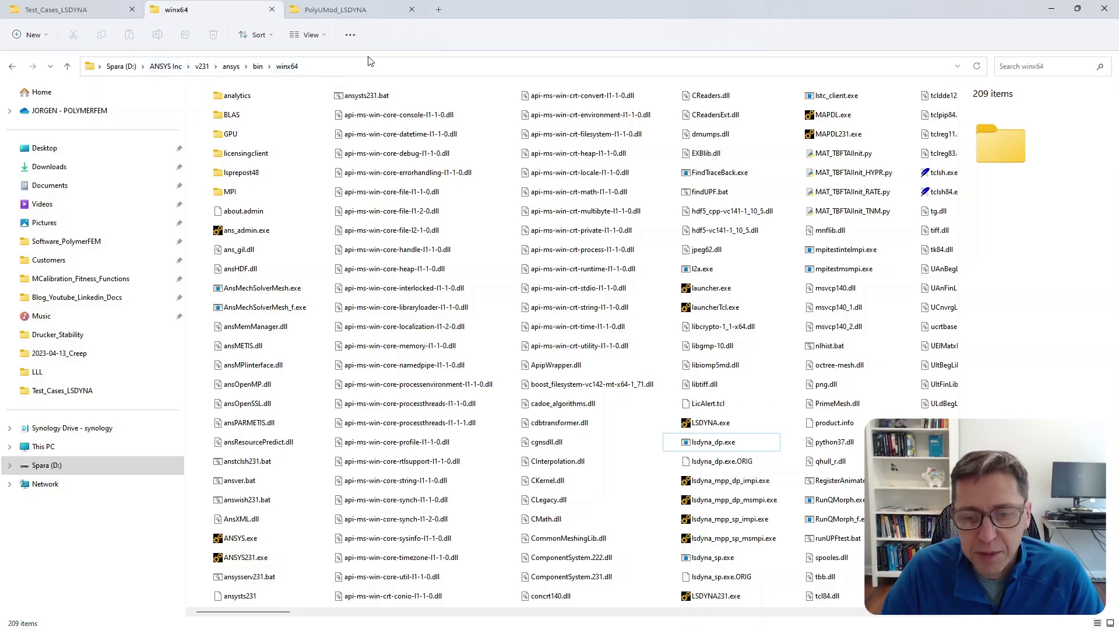
{"action": "left_click", "coordinate": [726, 446]}
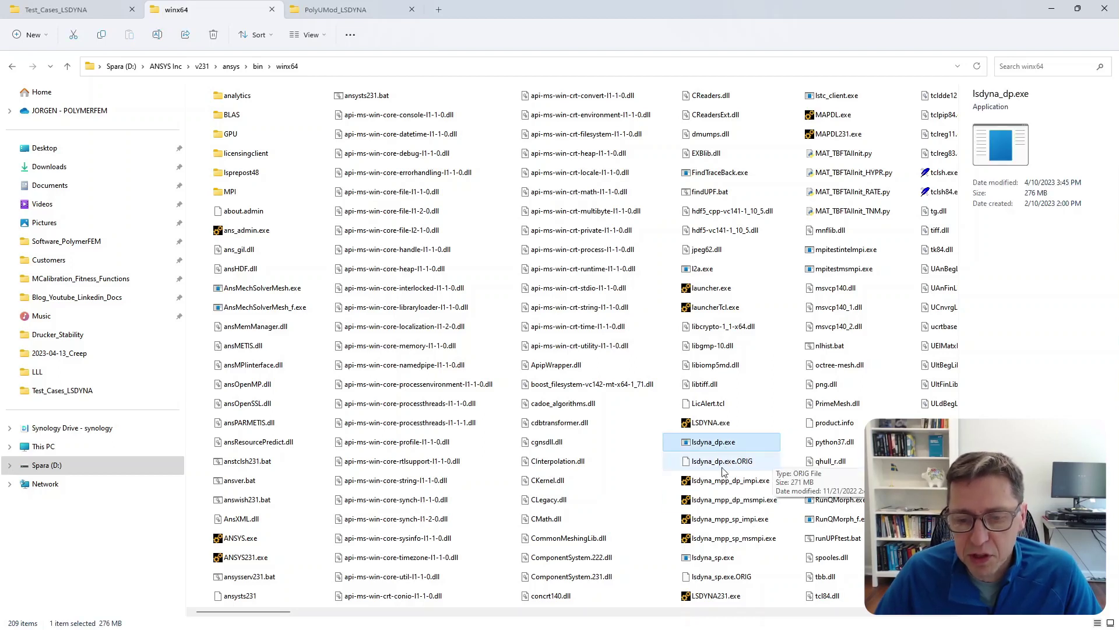
{"action": "left_click", "coordinate": [711, 559]}
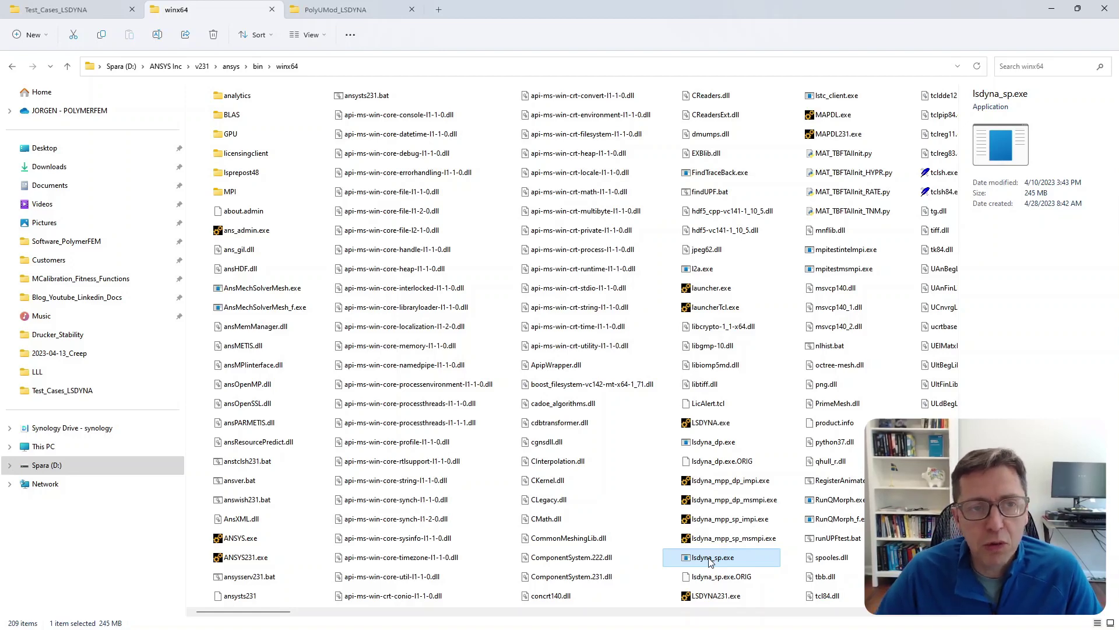
{"action": "left_click", "coordinate": [336, 9]}
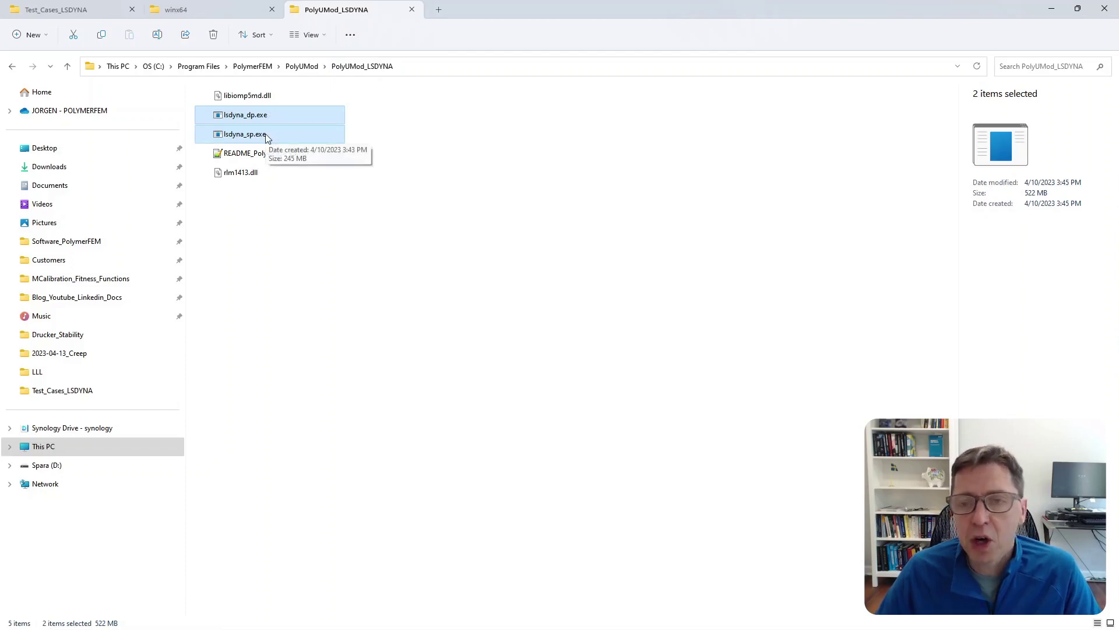
Compare lsdyna_dp.exe.ORIG against the replaced lsdyna_dp.exe and lsdyna_sp.exe in winx64.
{"action": "left_click", "coordinate": [190, 11]}
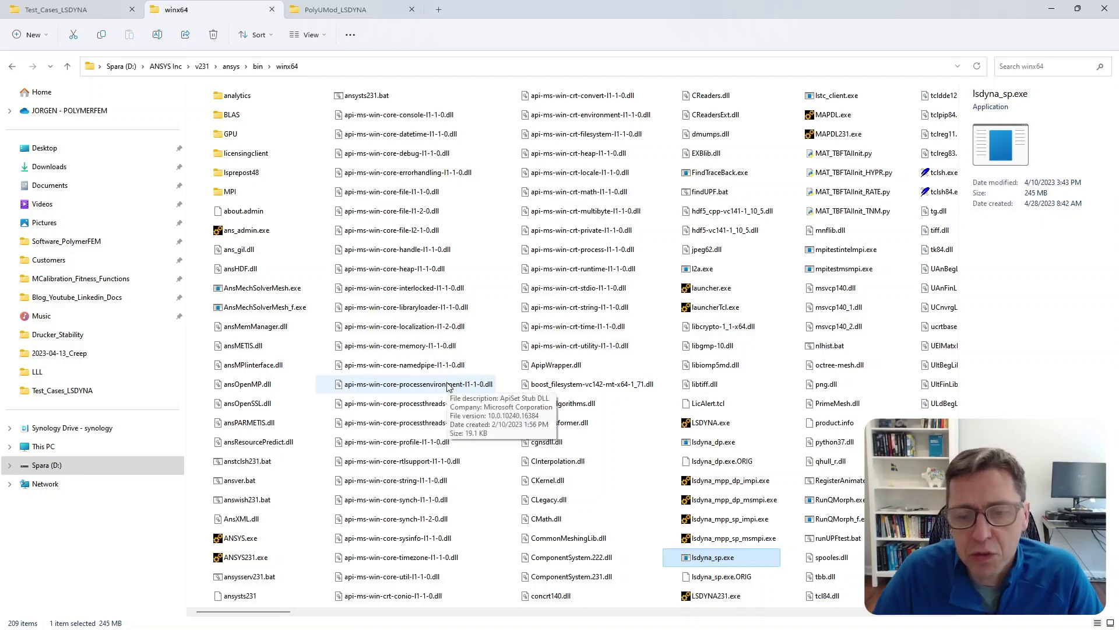
{"action": "left_click", "coordinate": [729, 464]}
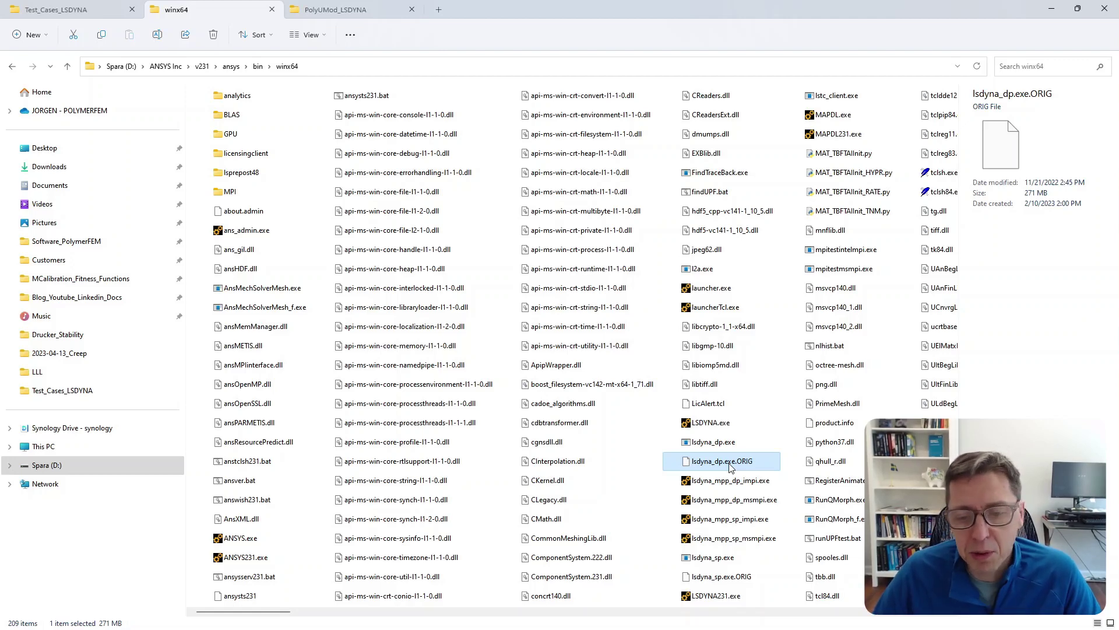
{"action": "left_click", "coordinate": [723, 446]}
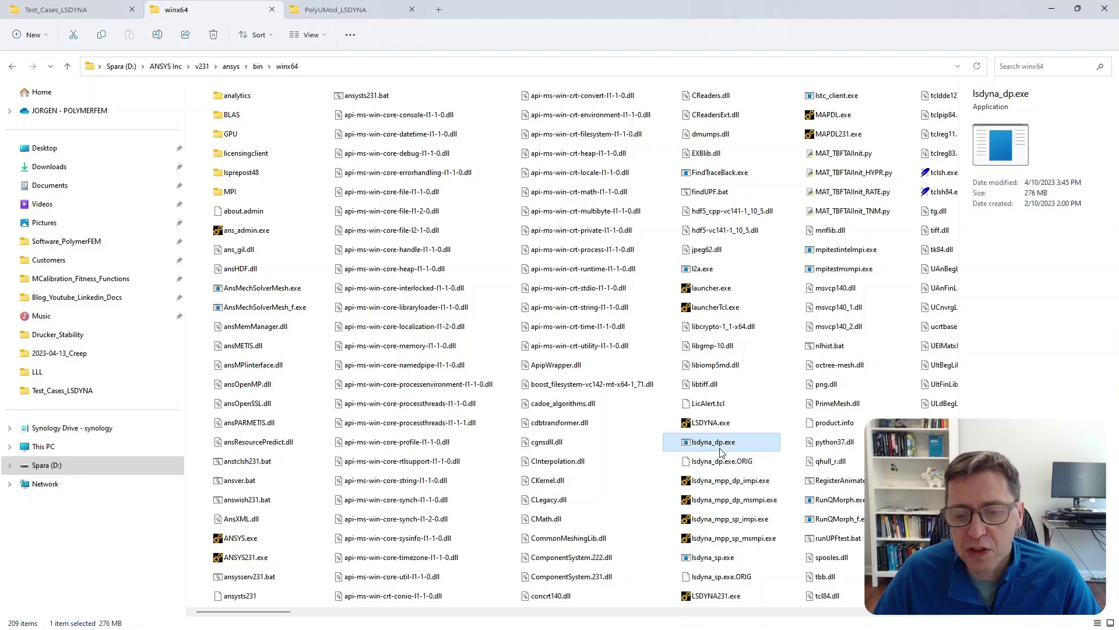
{"action": "left_click", "coordinate": [724, 557]}
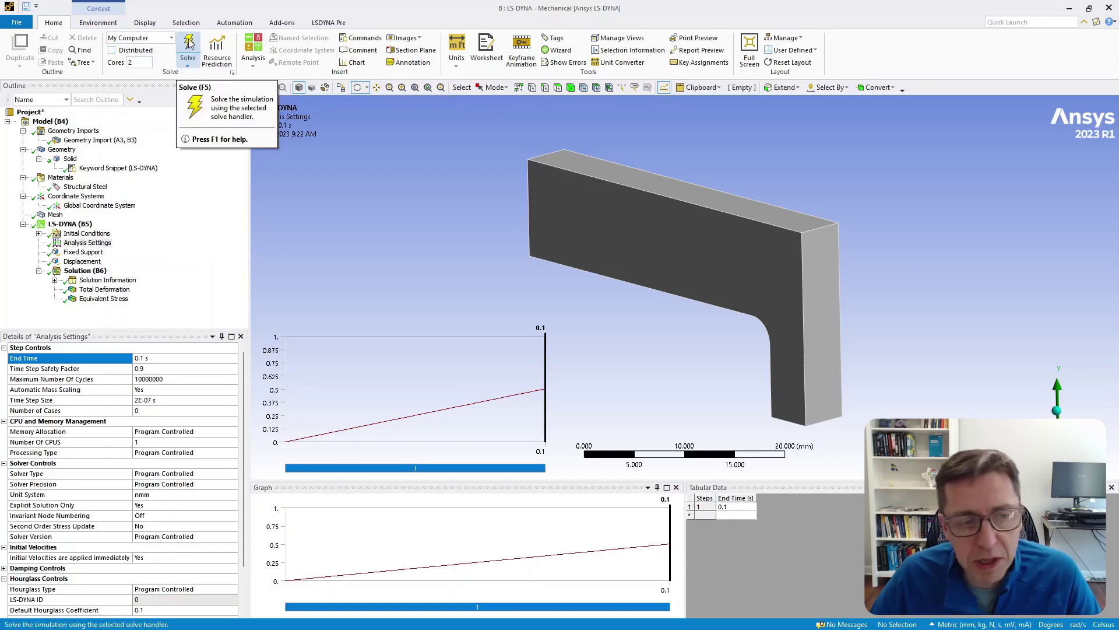
Open the Solution Information solver output and highlight the PolyUMod version and license lines.
{"action": "left_click", "coordinate": [125, 280]}
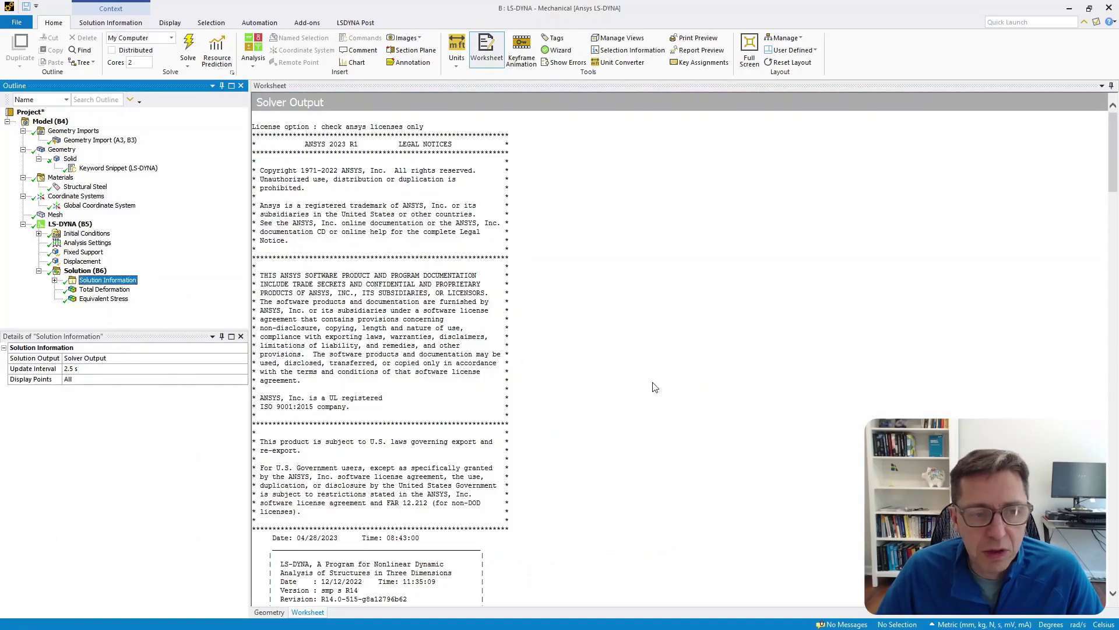
{"action": "scroll", "coordinate": [655, 386], "scroll_direction": "down", "scroll_amount": 10}
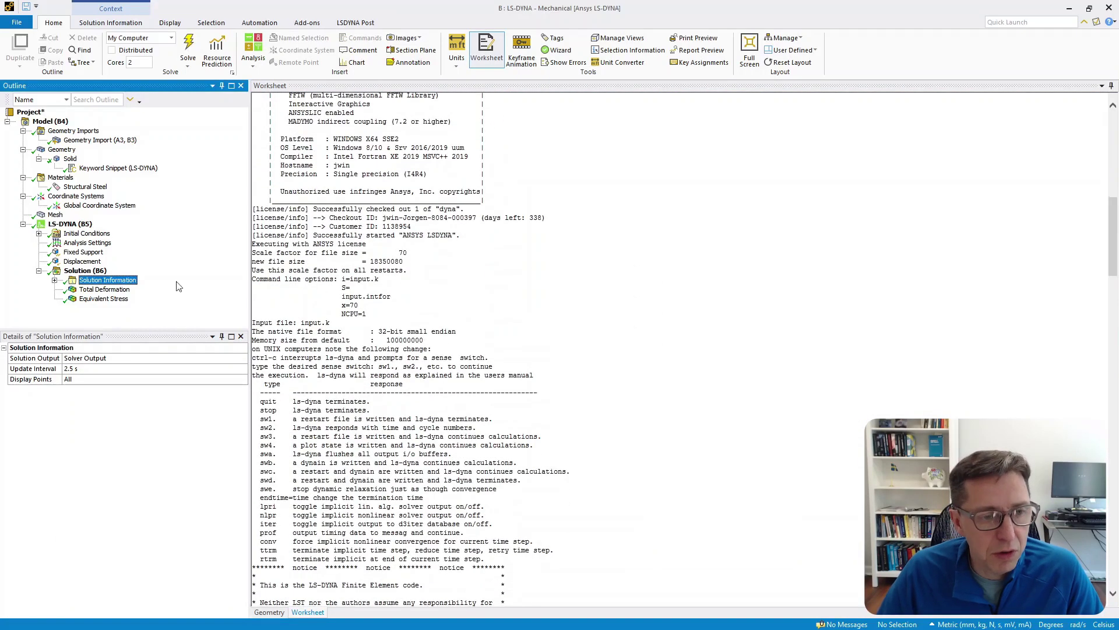
{"action": "scroll", "coordinate": [644, 330], "scroll_direction": "down", "scroll_amount": 9}
{"action": "scroll", "coordinate": [644, 330], "scroll_direction": "down", "scroll_amount": 12}
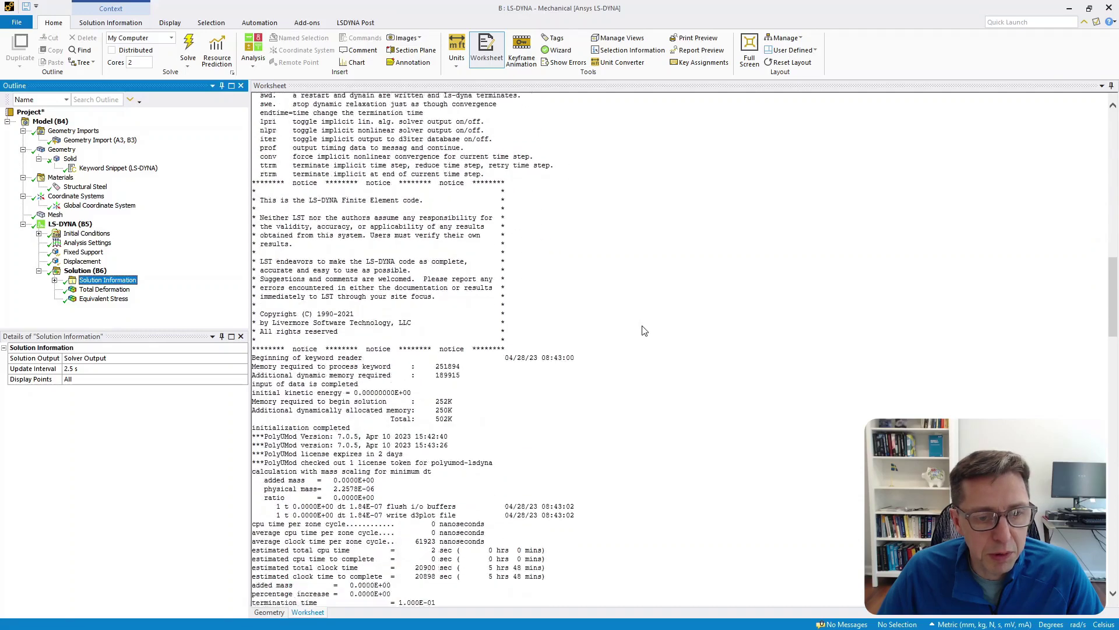
{"action": "left_click_drag", "start_coordinate": [500, 309], "coordinate": [247, 283]}
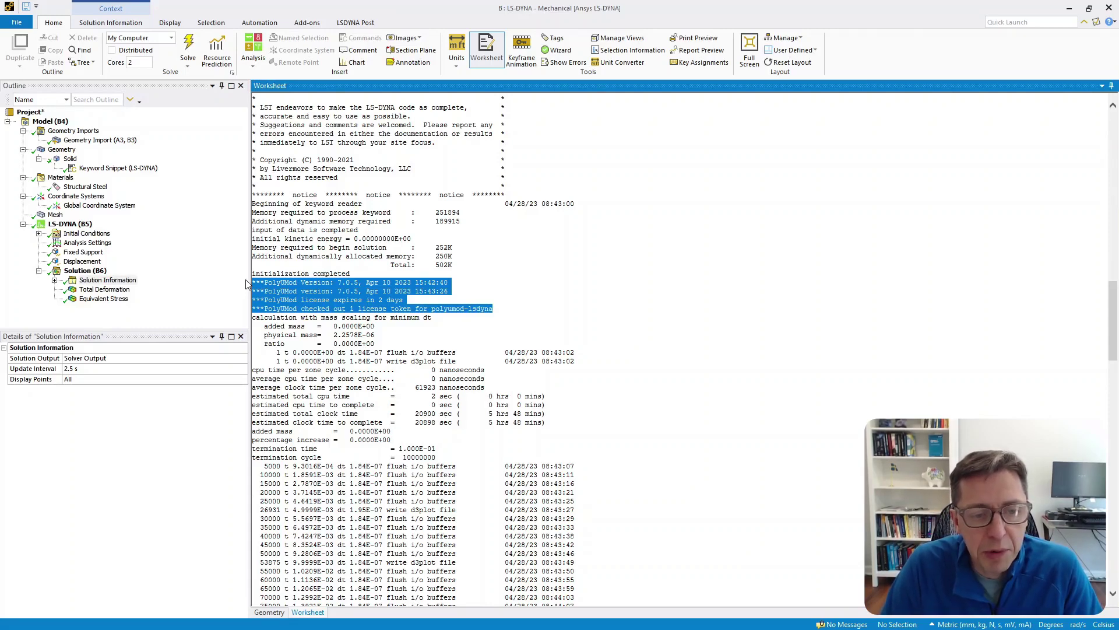
{"action": "left_click", "coordinate": [588, 316]}
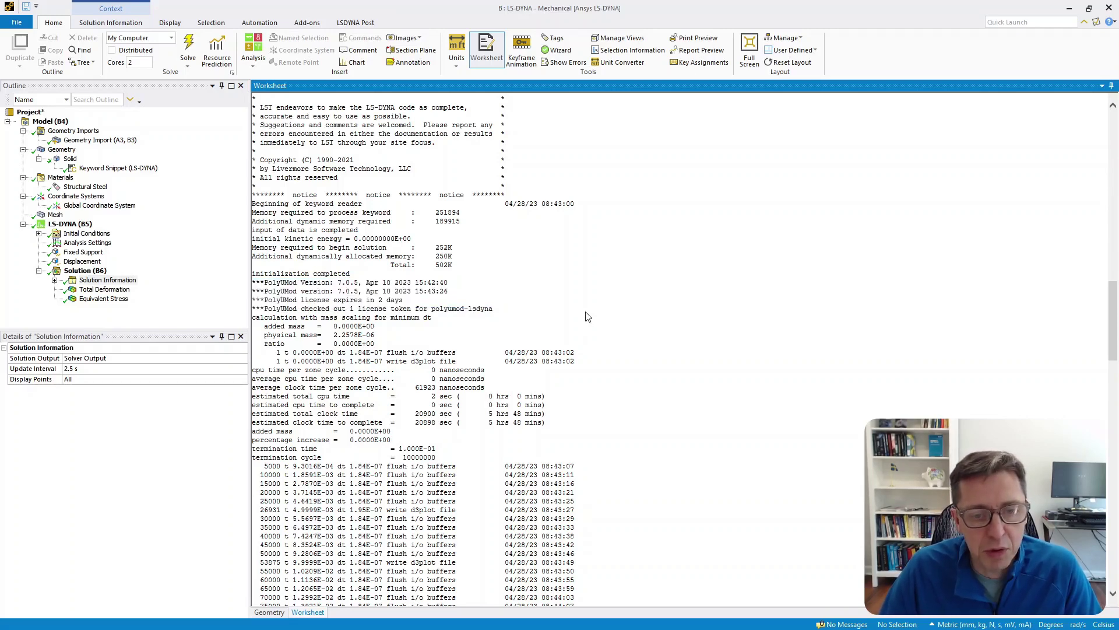
Scroll to the normal termination message and select the Equivalent Stress result.
{"action": "scroll", "coordinate": [588, 316], "scroll_direction": "down", "scroll_amount": 20}
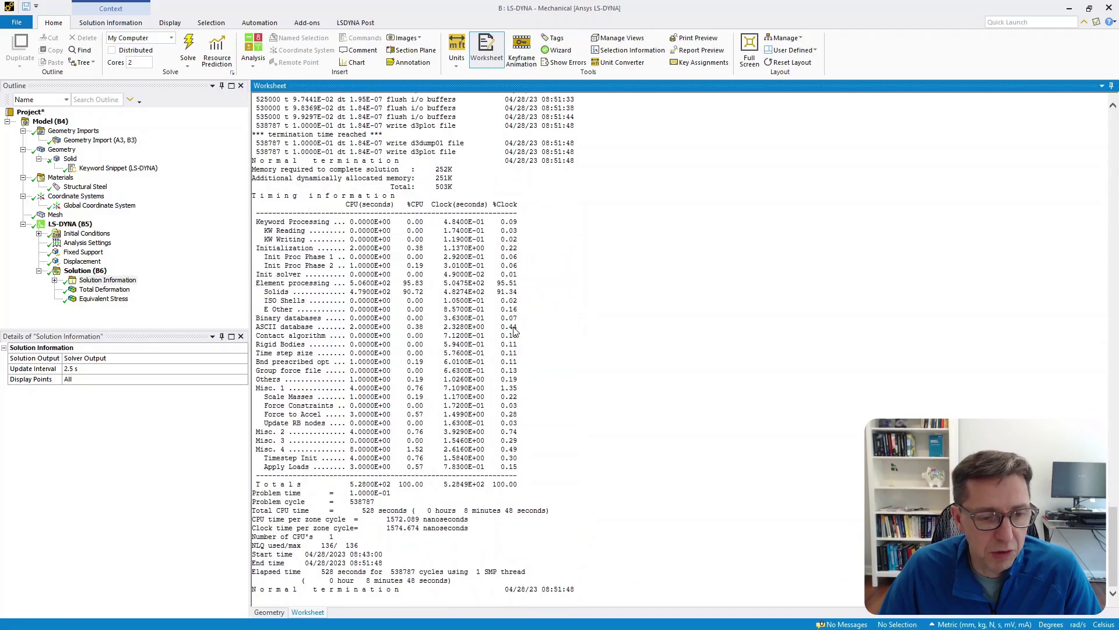
{"action": "left_click", "coordinate": [104, 299]}
{"action": "key", "text": "Delete"}
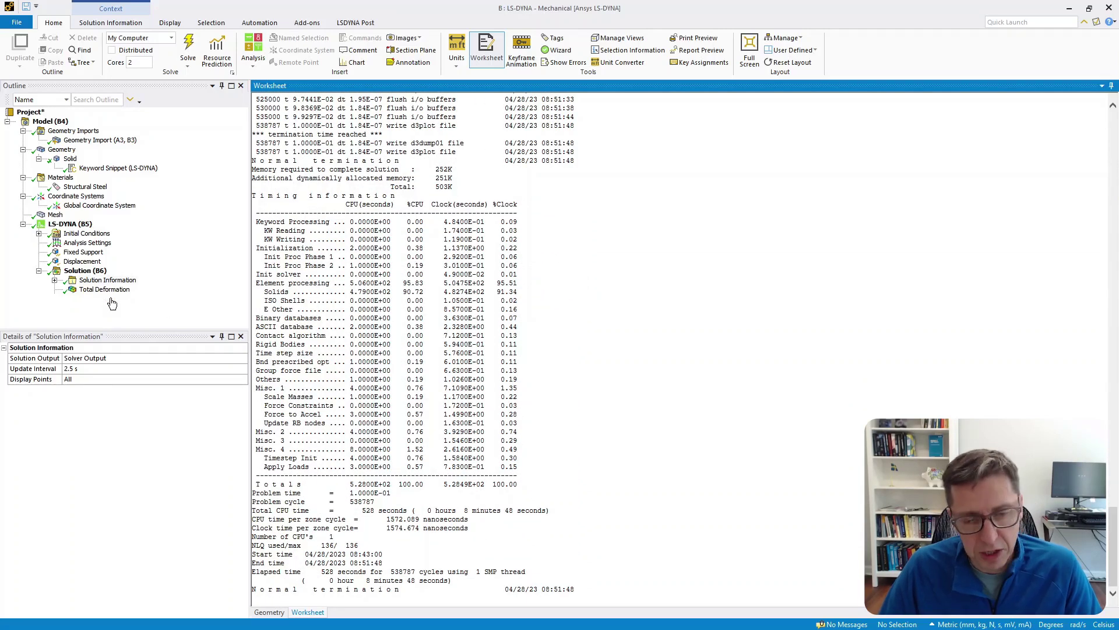